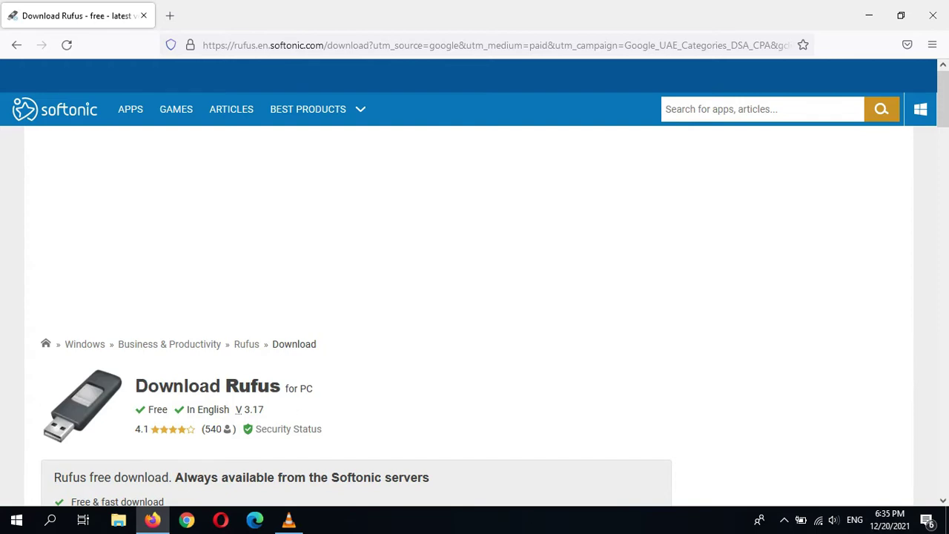
Download Rufus 3.17 for PC from the Softonic page and save the rufus-3.17.exe file.
{"action": "scroll", "coordinate": [474, 297], "scroll_direction": "down", "scroll_amount": 3}
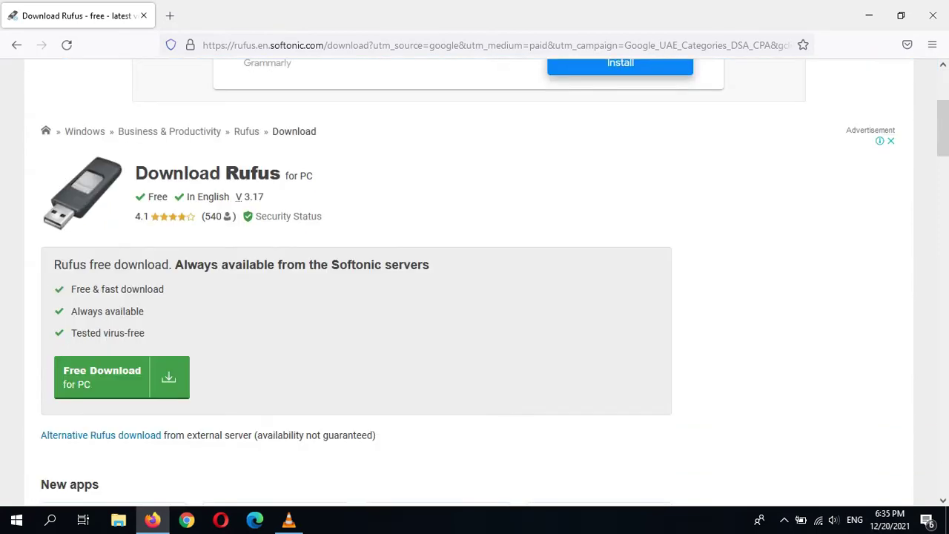
{"action": "left_click", "coordinate": [101, 377]}
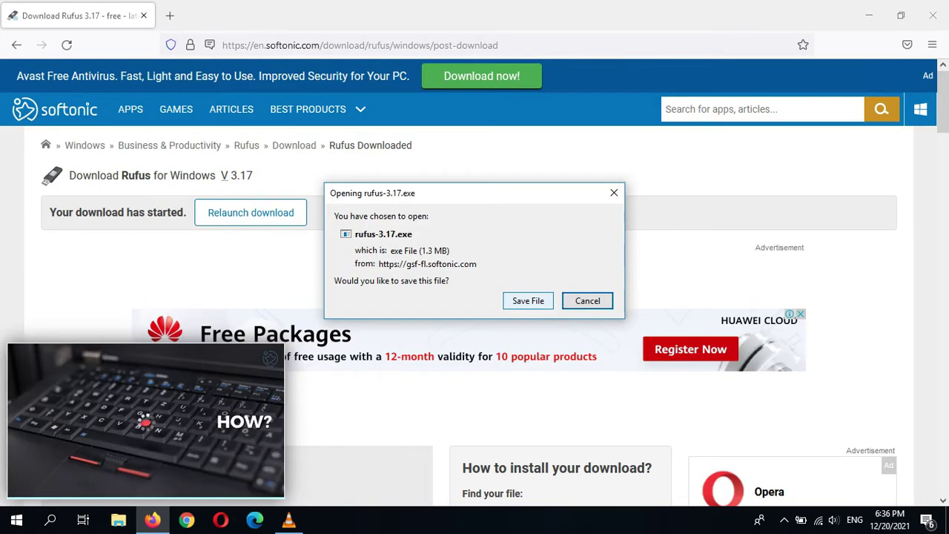
{"action": "left_click", "coordinate": [528, 300]}
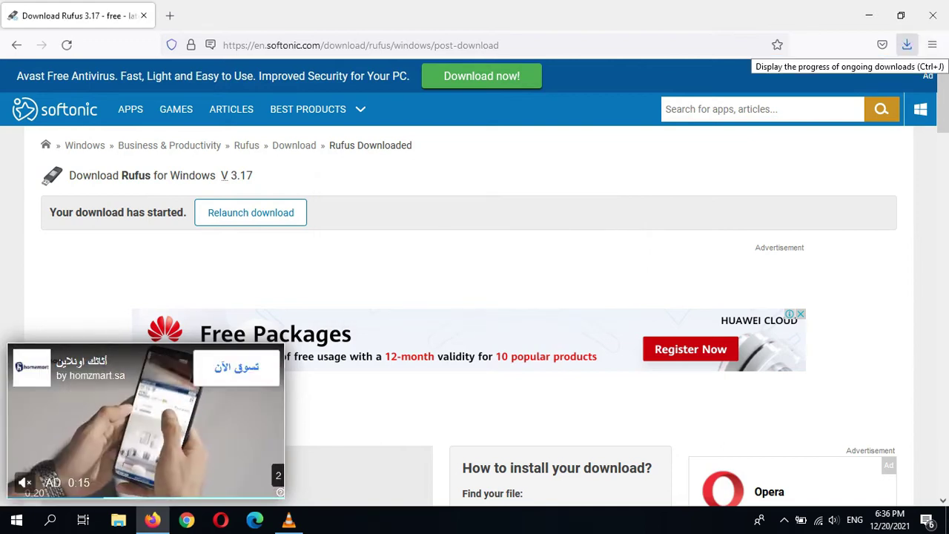
Run the downloaded rufus-3.17(1).exe and clear the browser away to show the desktop.
{"action": "left_click", "coordinate": [906, 46]}
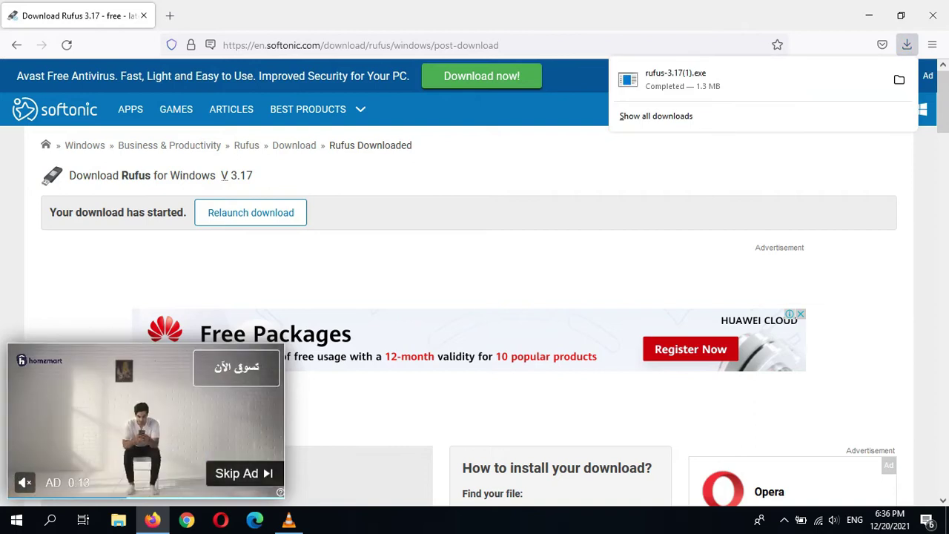
{"action": "left_click", "coordinate": [676, 79]}
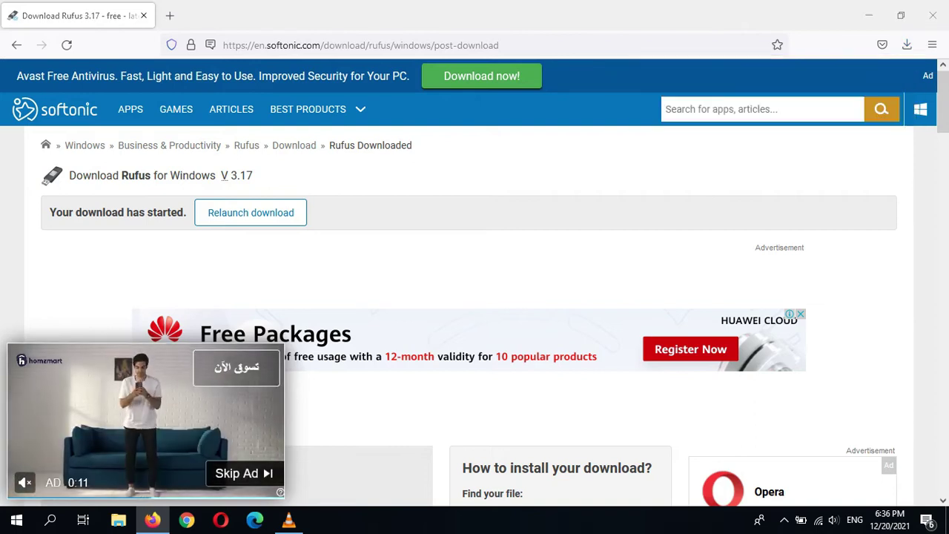
{"action": "key", "text": "super+d"}
{"action": "right_click", "coordinate": [350, 114]}
{"action": "left_click", "coordinate": [385, 154]}
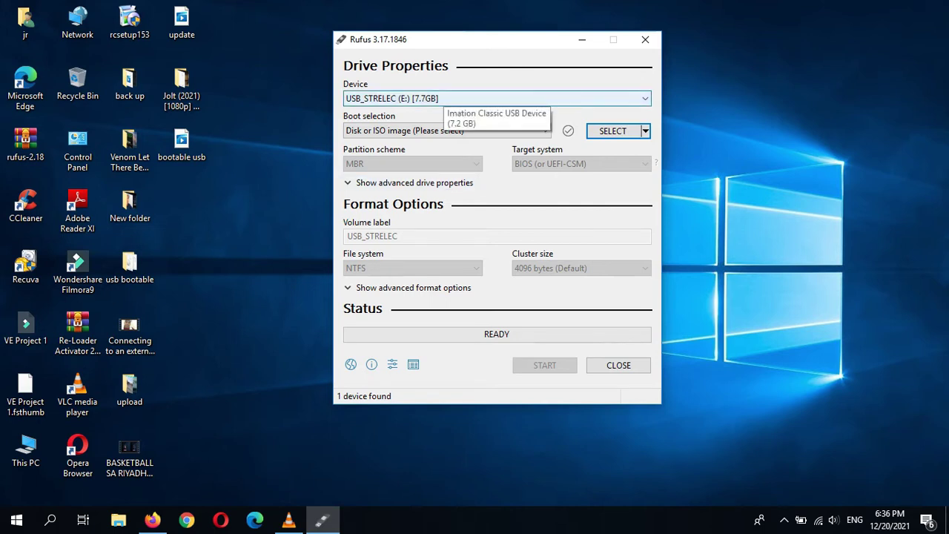
Choose USB_STRELEC (E:) as the device in Rufus.
{"action": "left_click", "coordinate": [443, 98]}
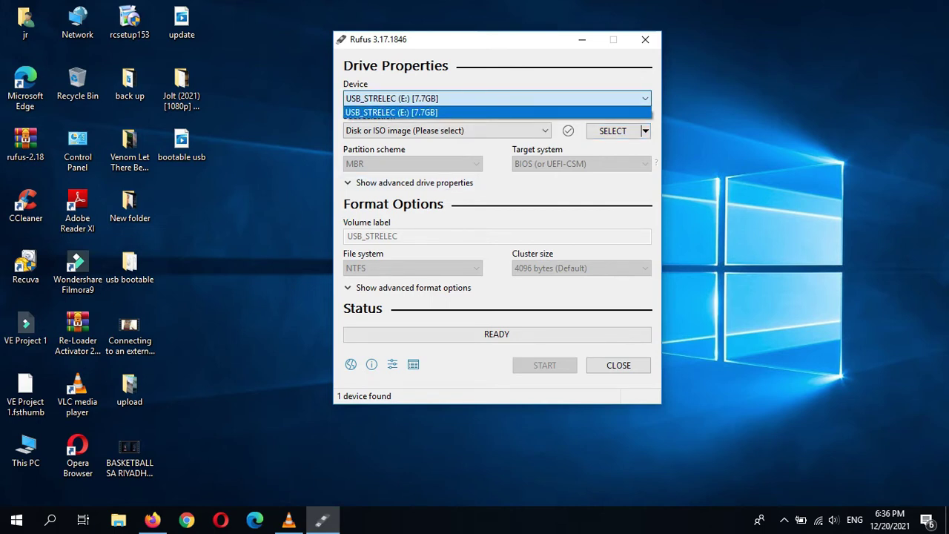
{"action": "left_click", "coordinate": [443, 112]}
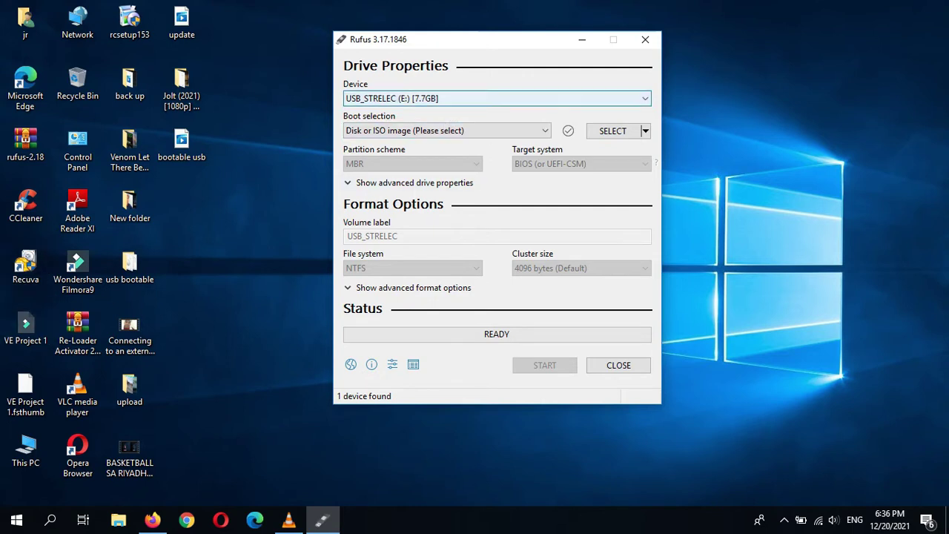
Check the contents of the USB_STRELEC (E:) drive in File Explorer and close the window.
{"action": "double_click", "coordinate": [26, 449]}
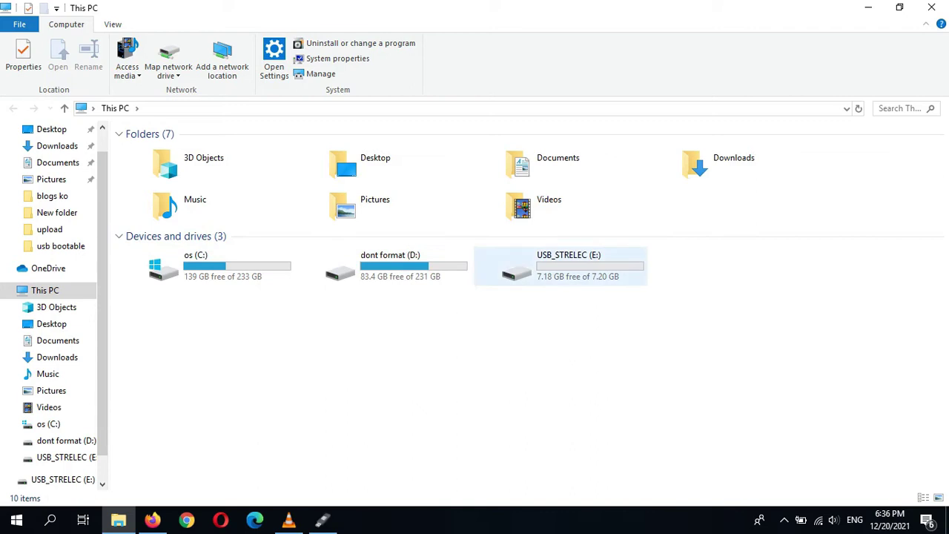
{"action": "double_click", "coordinate": [564, 276]}
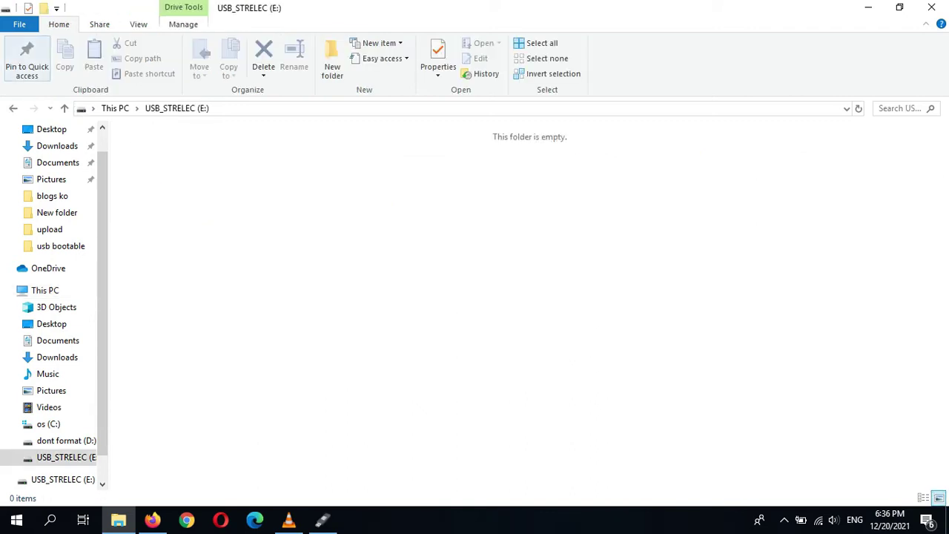
{"action": "left_click", "coordinate": [13, 109]}
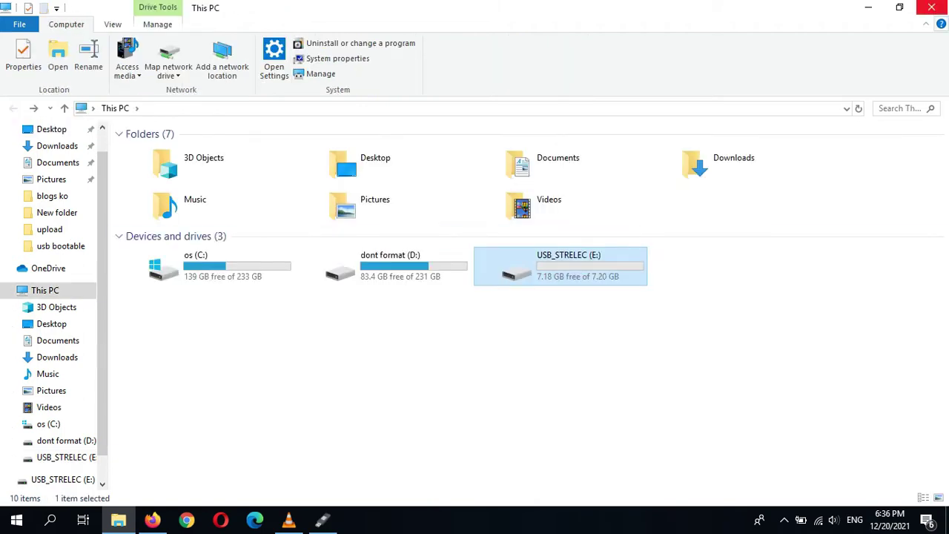
{"action": "left_click", "coordinate": [931, 8]}
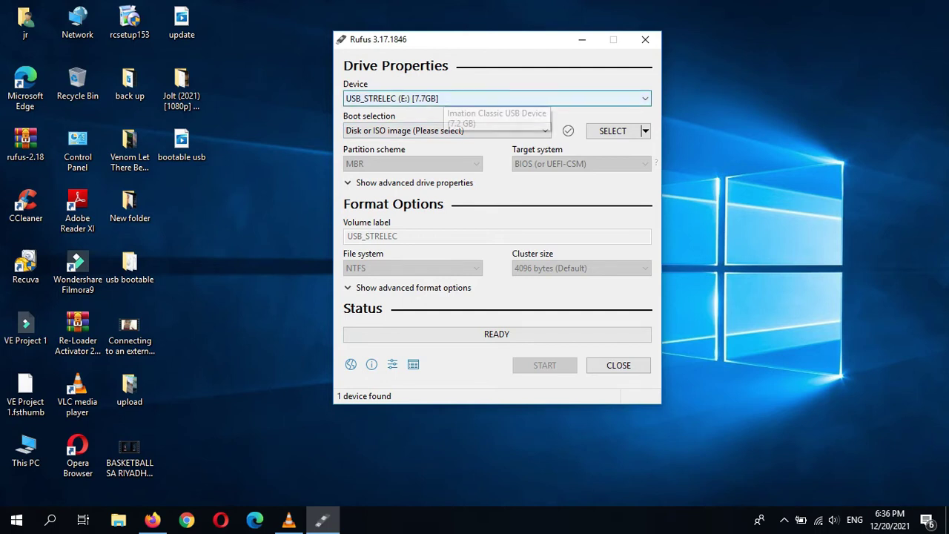
Review the available boot selection types and the choices for selecting or downloading an image.
{"action": "left_click", "coordinate": [393, 131]}
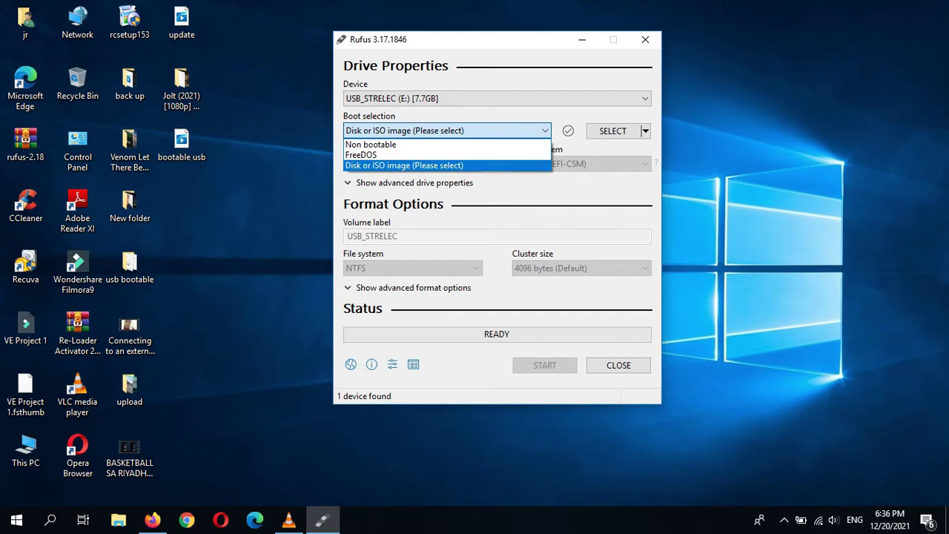
{"action": "key", "text": "Escape"}
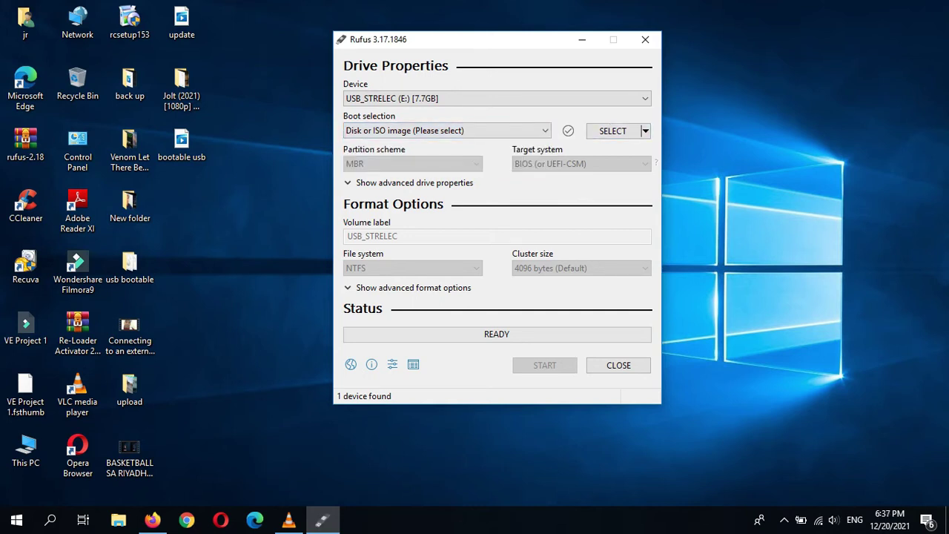
{"action": "left_click", "coordinate": [645, 131]}
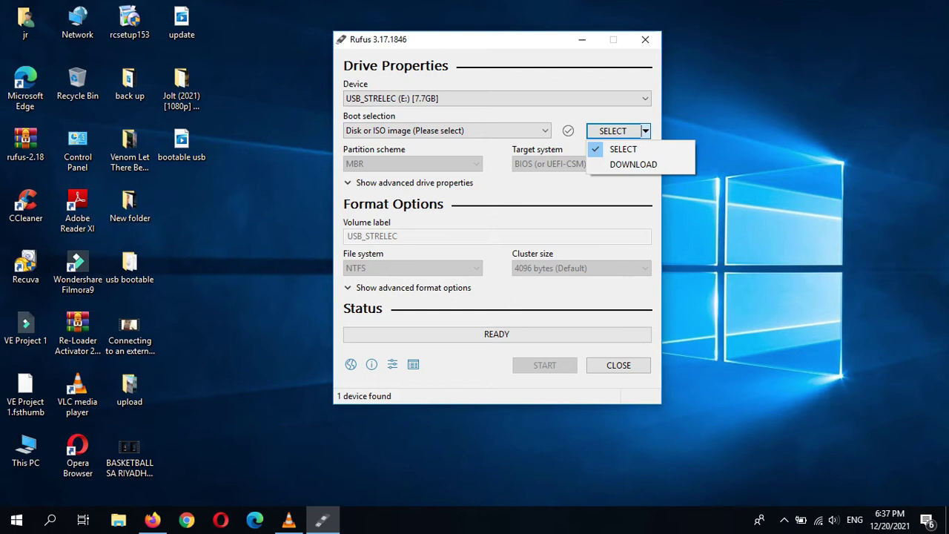
{"action": "key", "text": "Escape"}
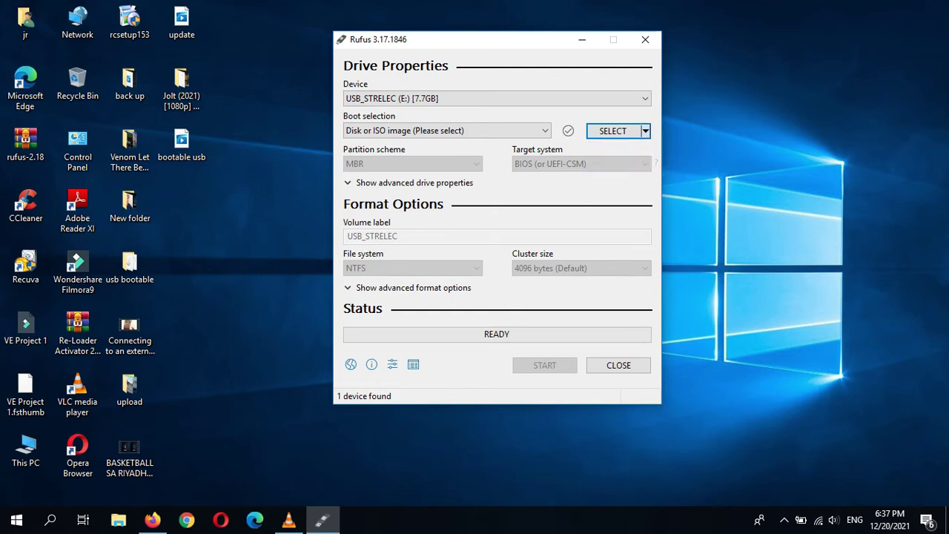
Load the WinPE10_8_Sergei_Strelec_x86_x64_2016.12.24_English.iso boot image from the usb bootable folder on the Desktop.
{"action": "key", "text": "Return"}
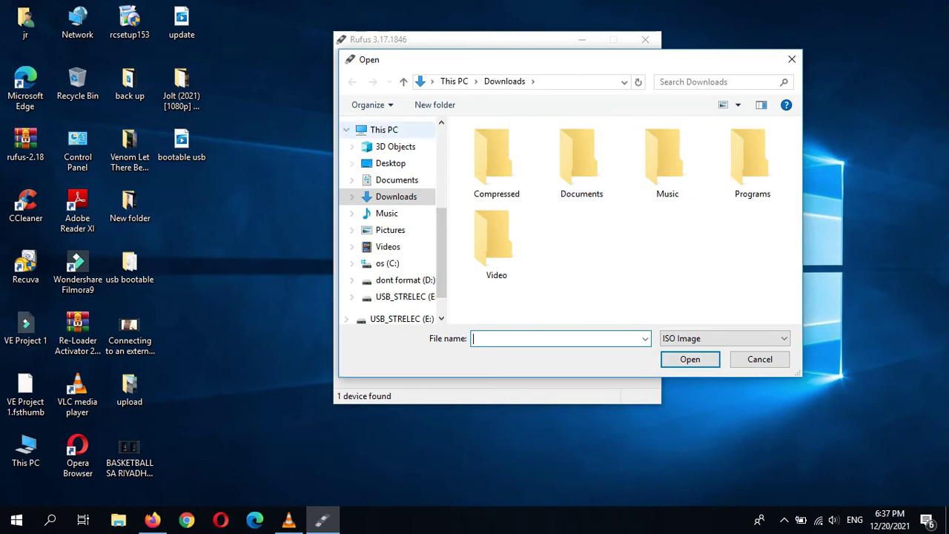
{"action": "left_click", "coordinate": [390, 163]}
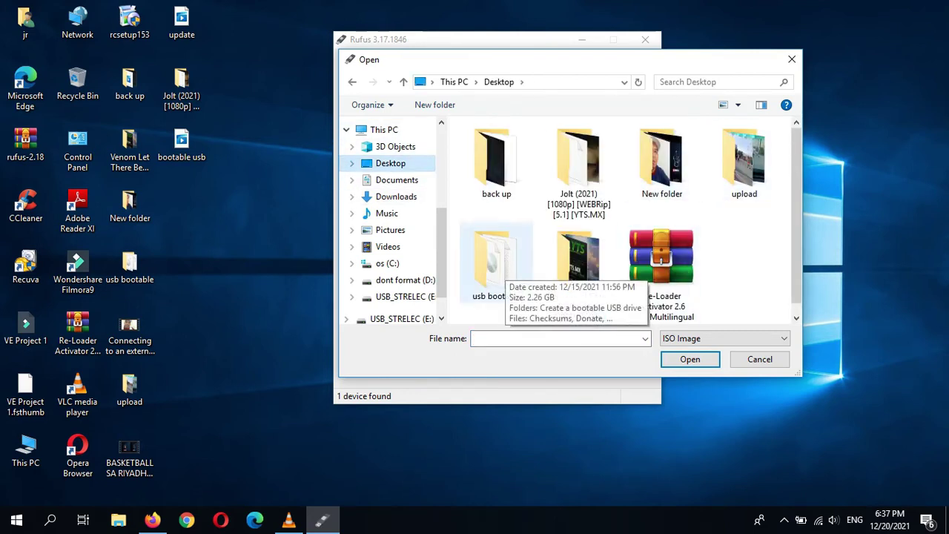
{"action": "double_click", "coordinate": [496, 263]}
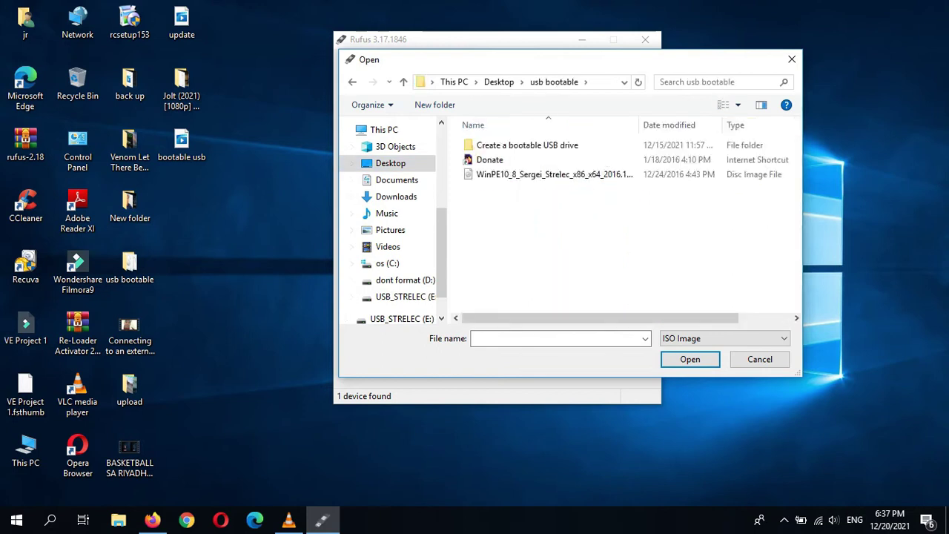
{"action": "left_click", "coordinate": [553, 174]}
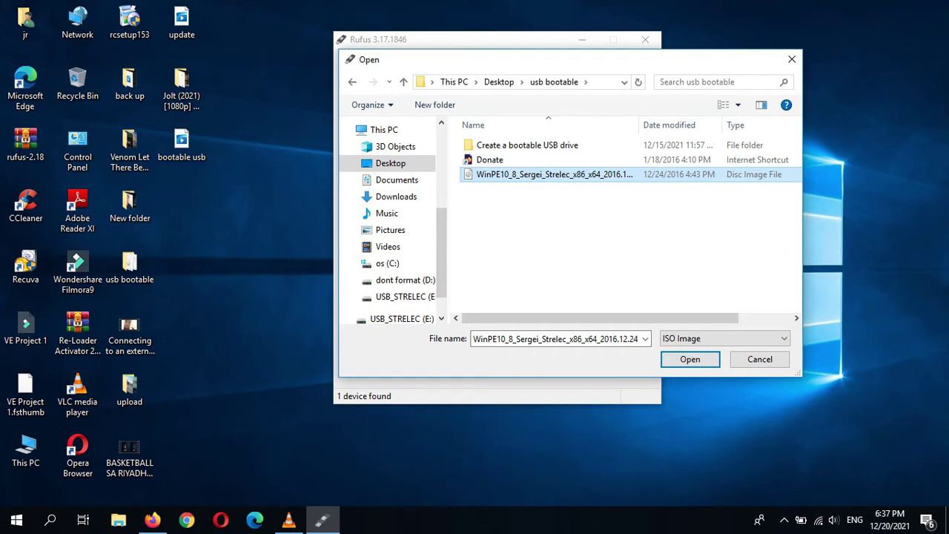
{"action": "key", "text": "Return"}
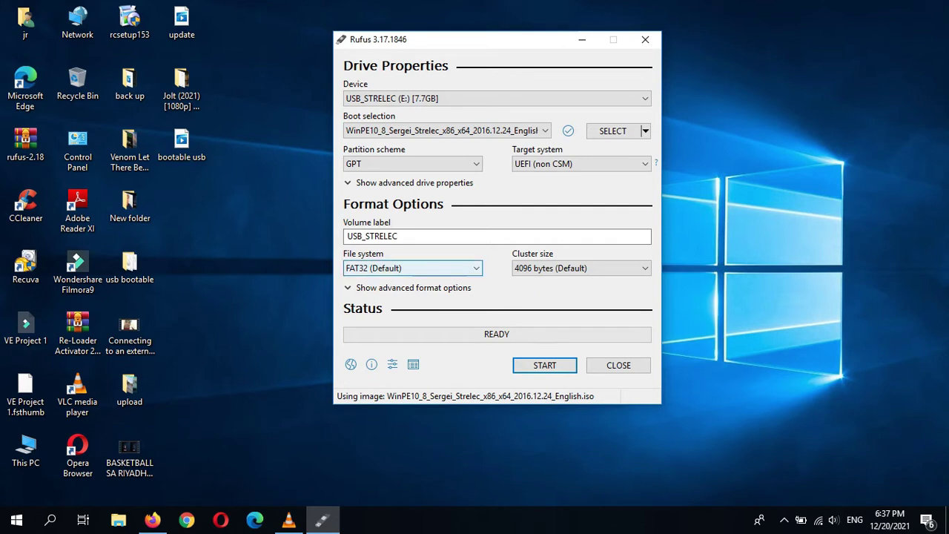
Review the file system choices and keep FAT32 (Default) for the USB drive.
{"action": "left_click", "coordinate": [412, 267]}
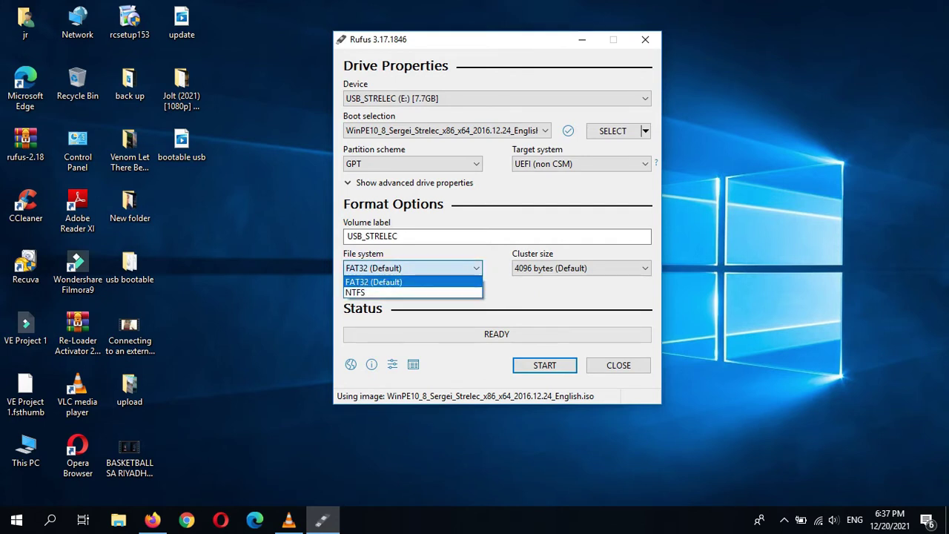
{"action": "left_click", "coordinate": [412, 268]}
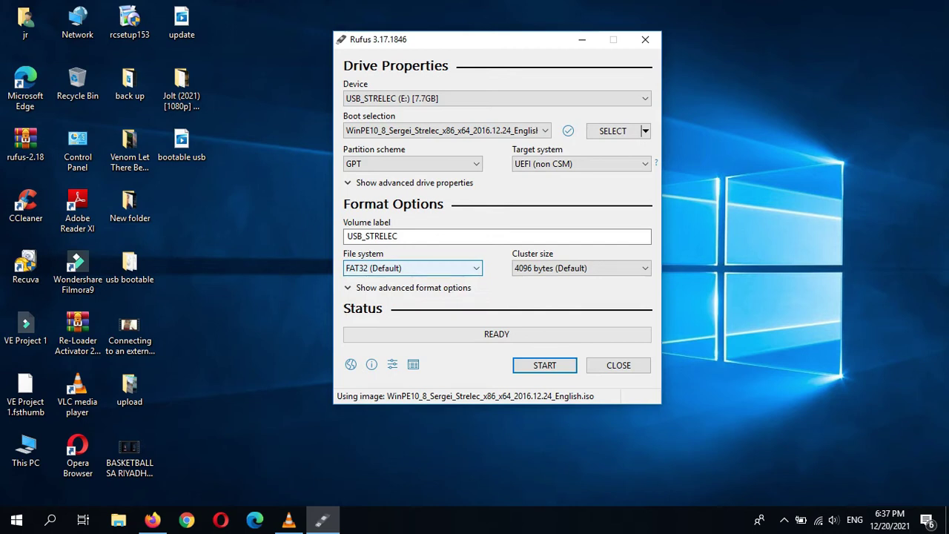
{"action": "left_click", "coordinate": [412, 268]}
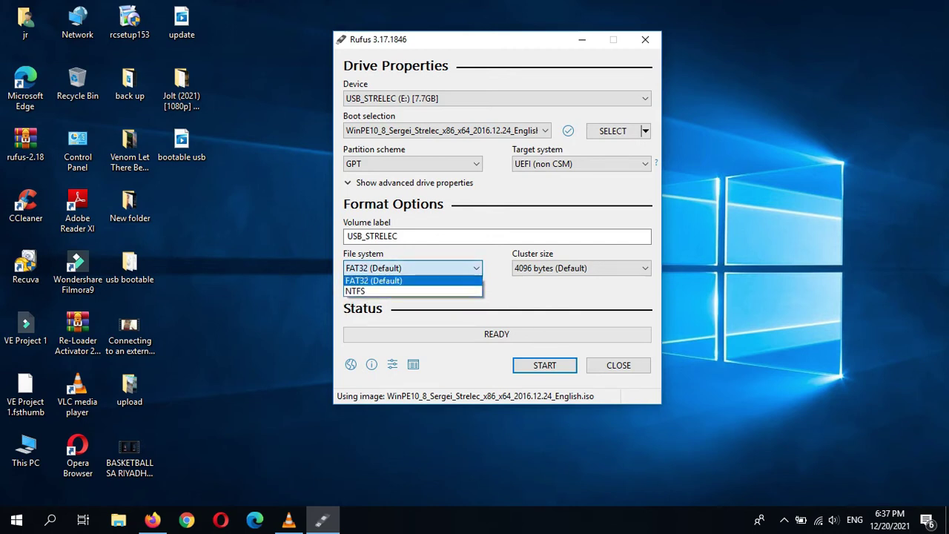
{"action": "key", "text": "Return"}
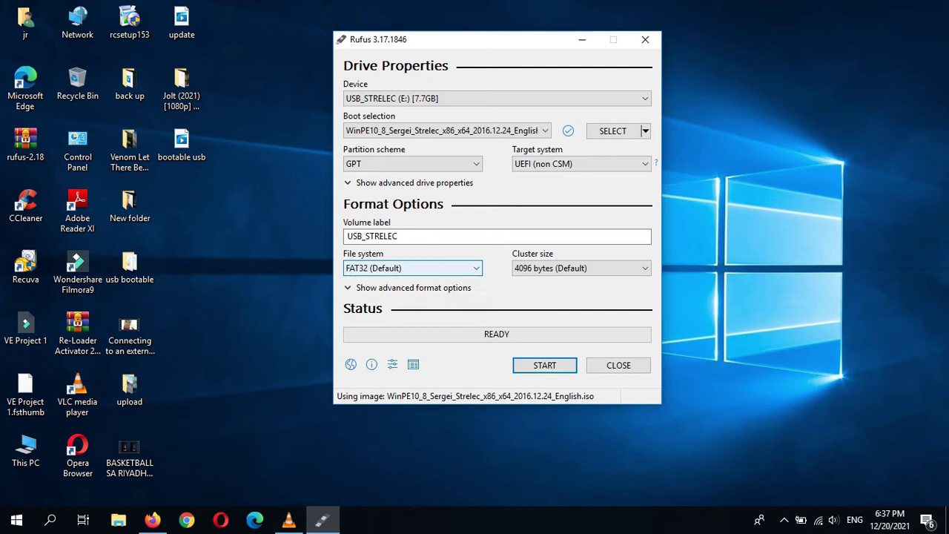
Choose GPT as the partition scheme and review the target system choices, keeping UEFI (non CSM).
{"action": "left_click", "coordinate": [412, 164]}
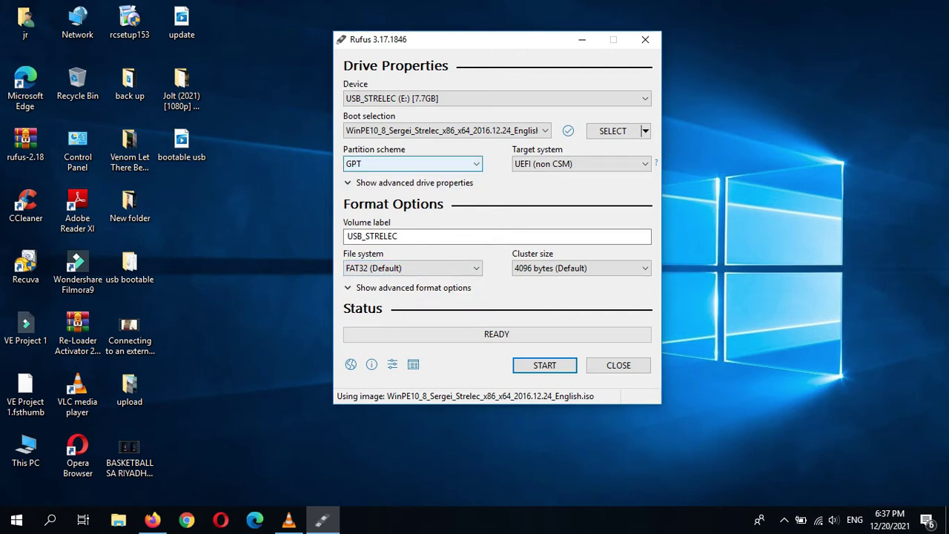
{"action": "left_click", "coordinate": [359, 163]}
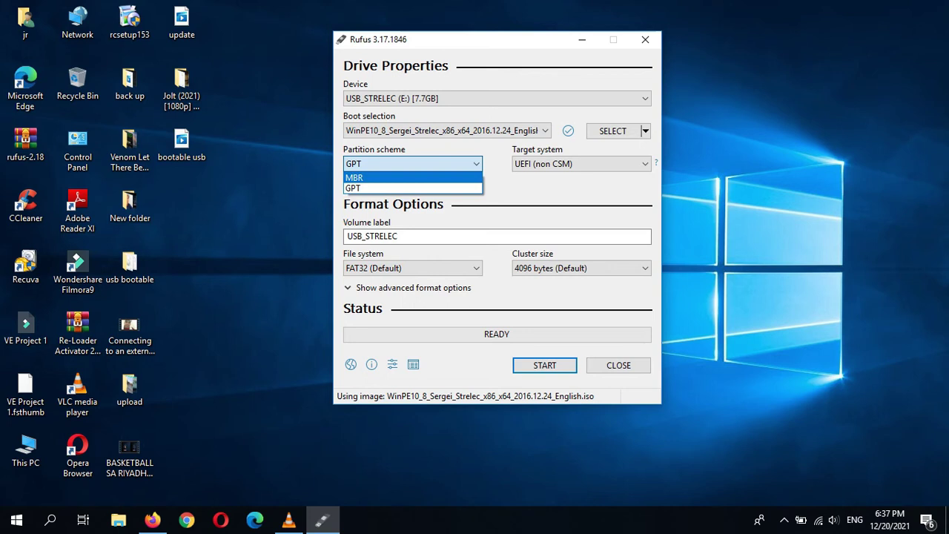
{"action": "left_click", "coordinate": [359, 188]}
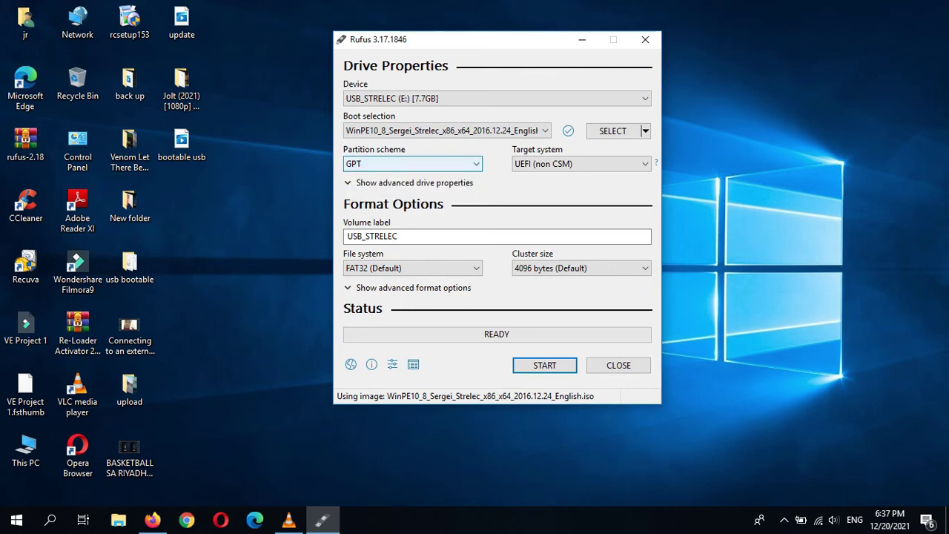
{"action": "key", "text": "Tab"}
{"action": "key", "text": "alt+Down"}
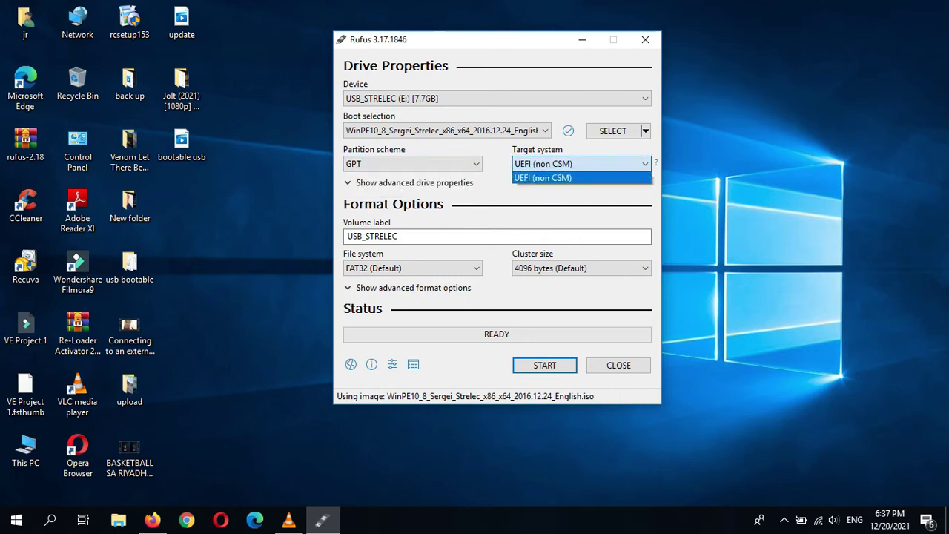
{"action": "key", "text": "Escape"}
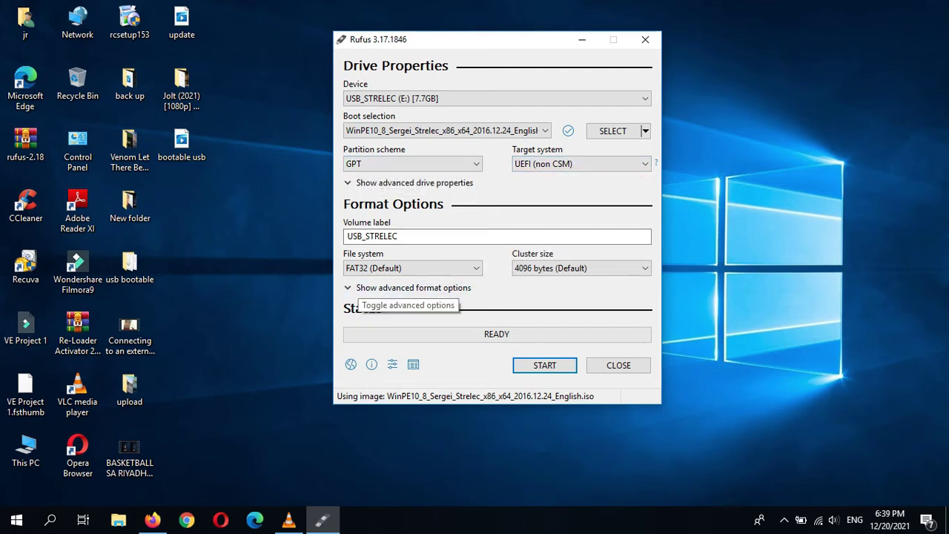
Switch the partition scheme to MBR and set it back to GPT.
{"action": "left_click", "coordinate": [412, 164]}
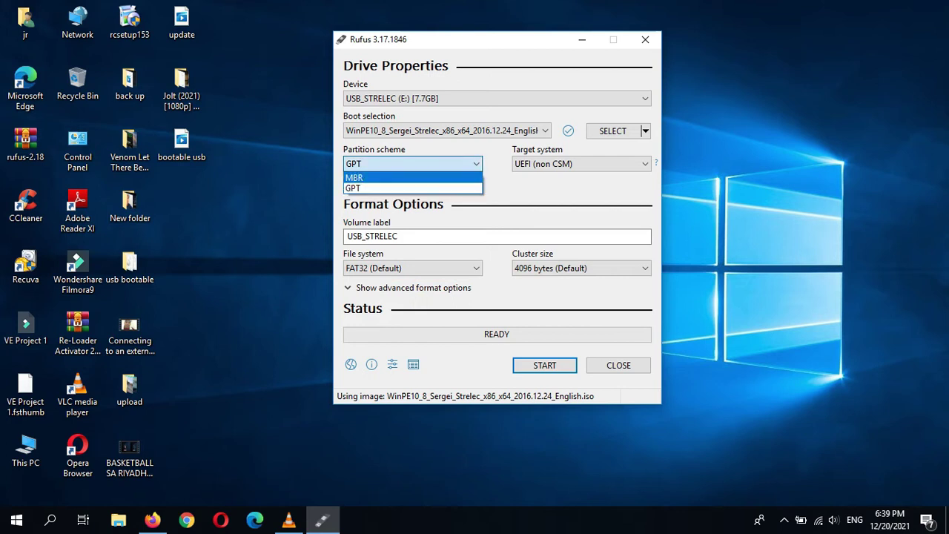
{"action": "left_click", "coordinate": [393, 175]}
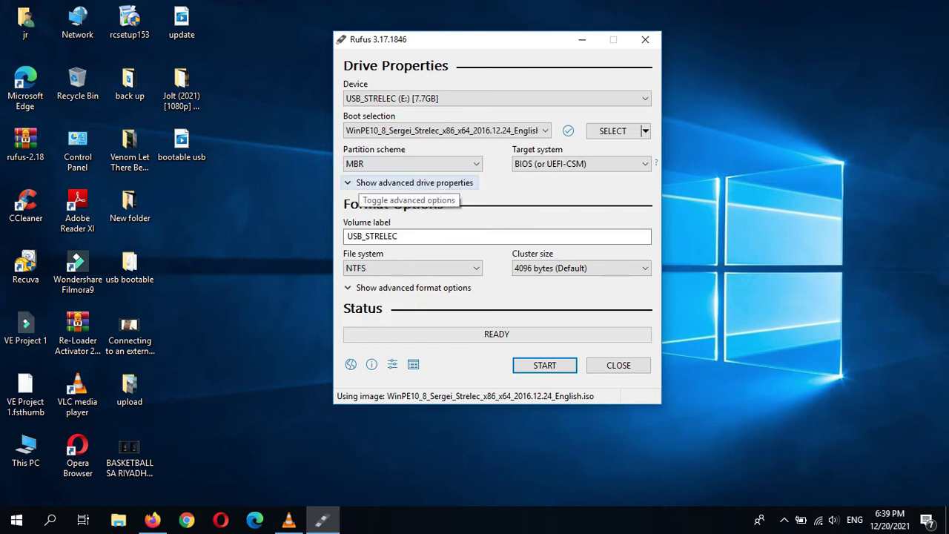
{"action": "left_click", "coordinate": [412, 164]}
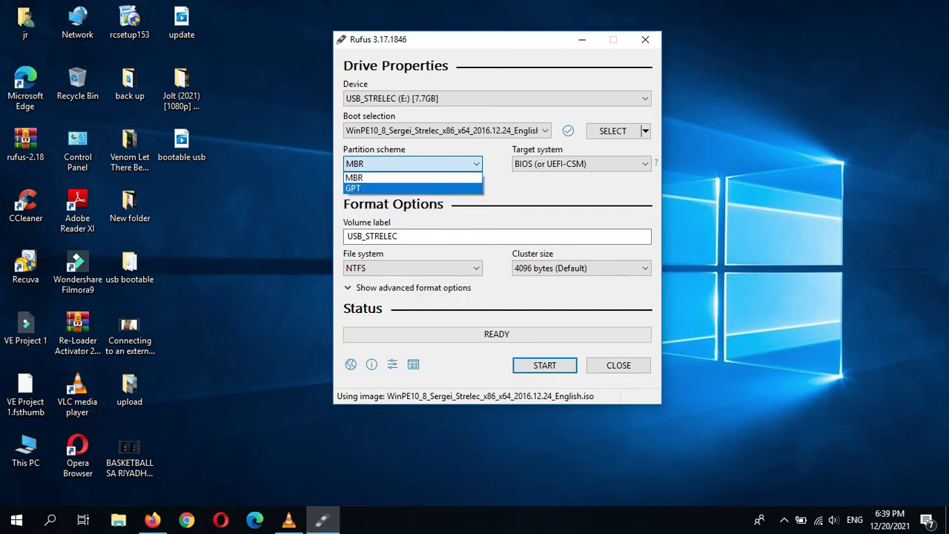
{"action": "left_click", "coordinate": [356, 189]}
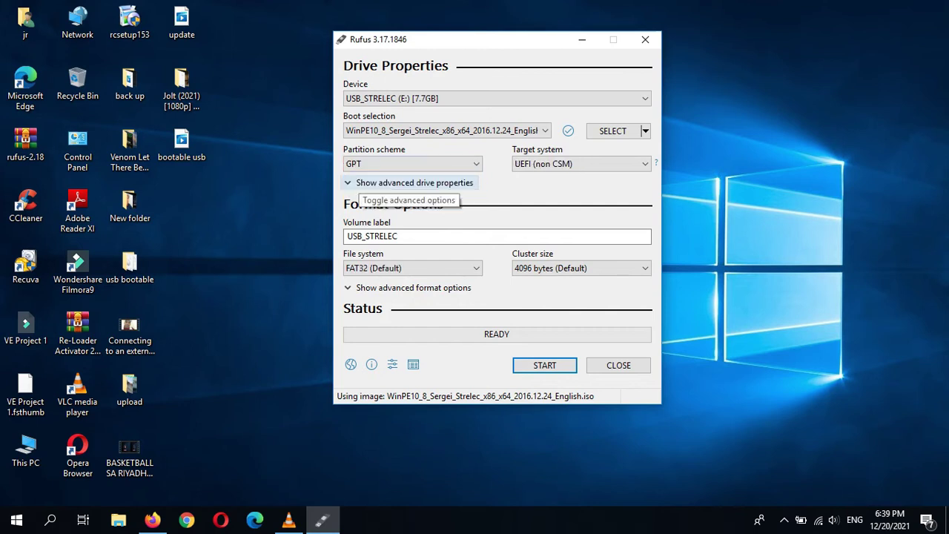
Switch the partition scheme to MBR to check its file system choices, and return it to GPT.
{"action": "left_click", "coordinate": [412, 163]}
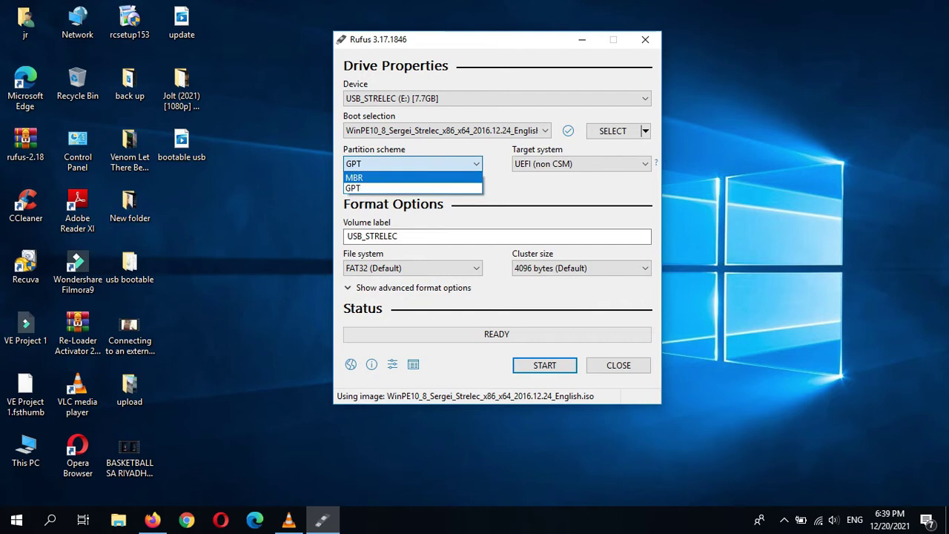
{"action": "left_click", "coordinate": [354, 178]}
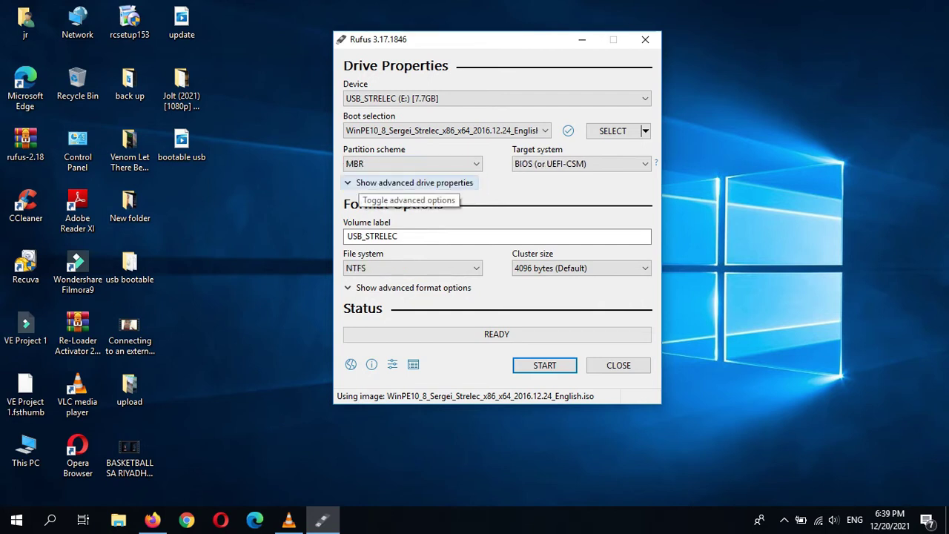
{"action": "left_click", "coordinate": [412, 268]}
{"action": "left_click", "coordinate": [412, 267]}
{"action": "left_click", "coordinate": [412, 163]}
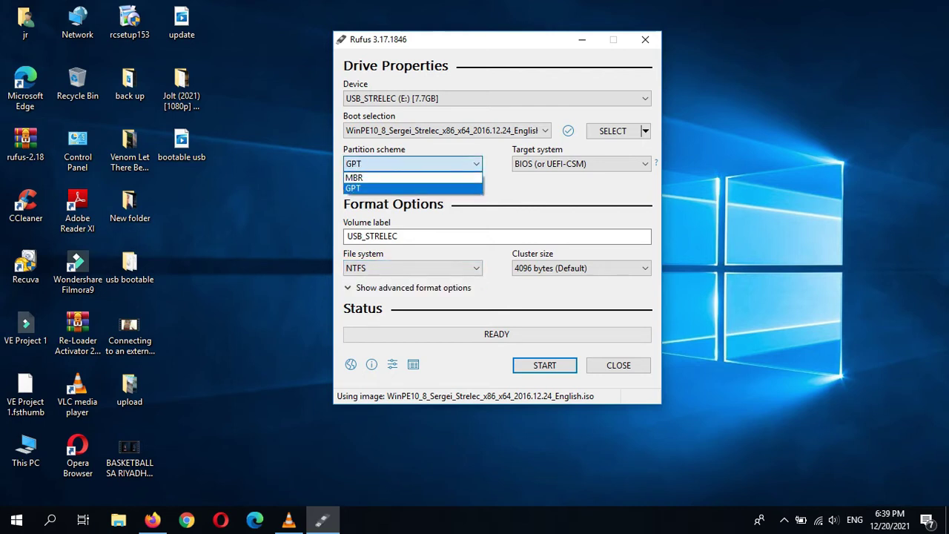
{"action": "left_click", "coordinate": [353, 187]}
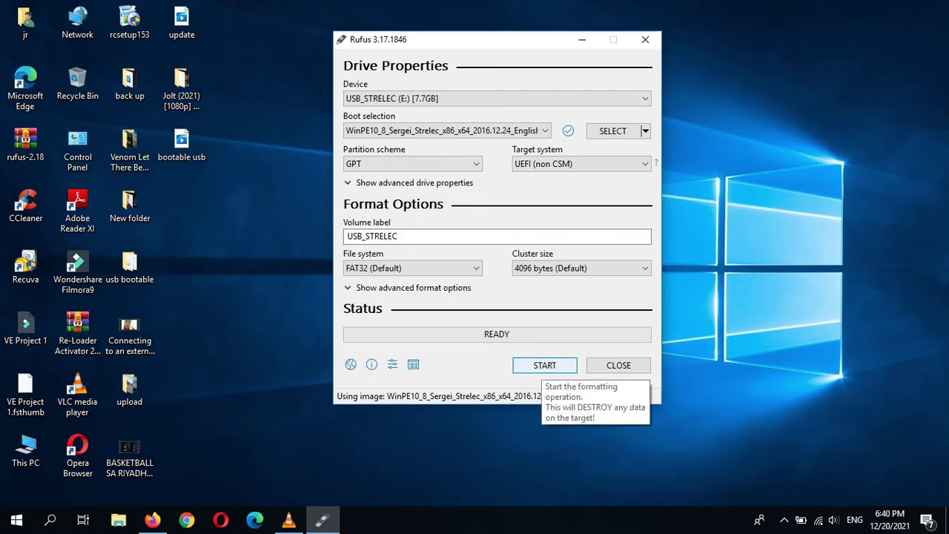
Set the file system to NTFS and start writing the image to the USB drive, accepting the erasure of its data.
{"action": "left_click", "coordinate": [413, 268]}
{"action": "left_click", "coordinate": [401, 291]}
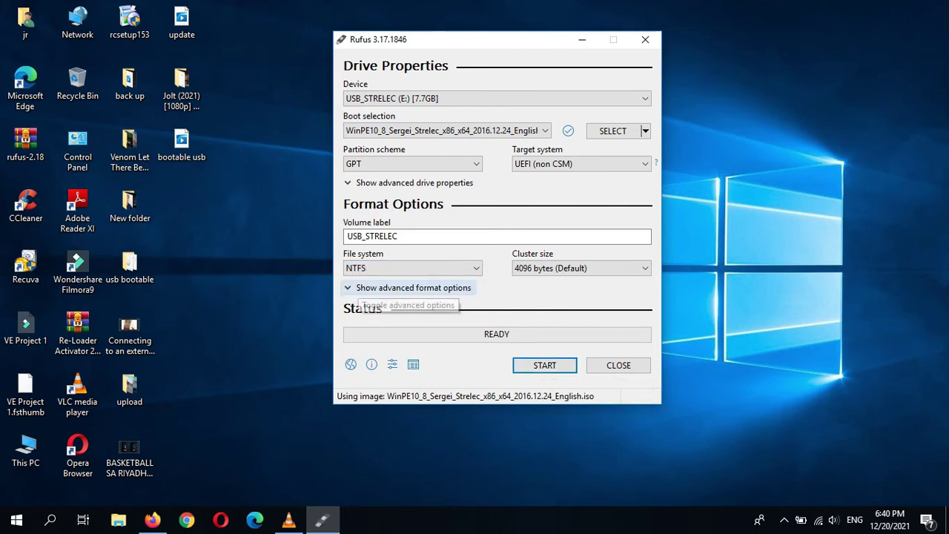
{"action": "left_click", "coordinate": [544, 365]}
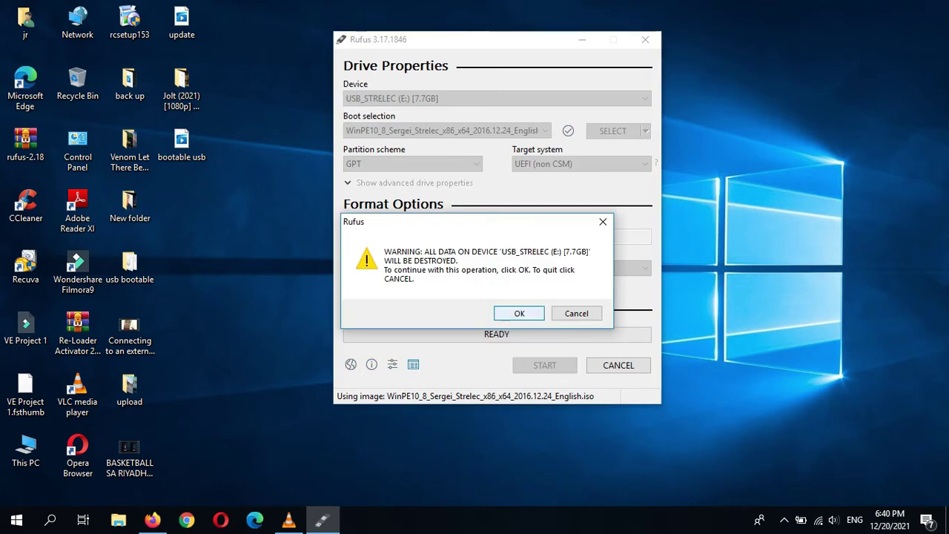
{"action": "key", "text": "Return"}
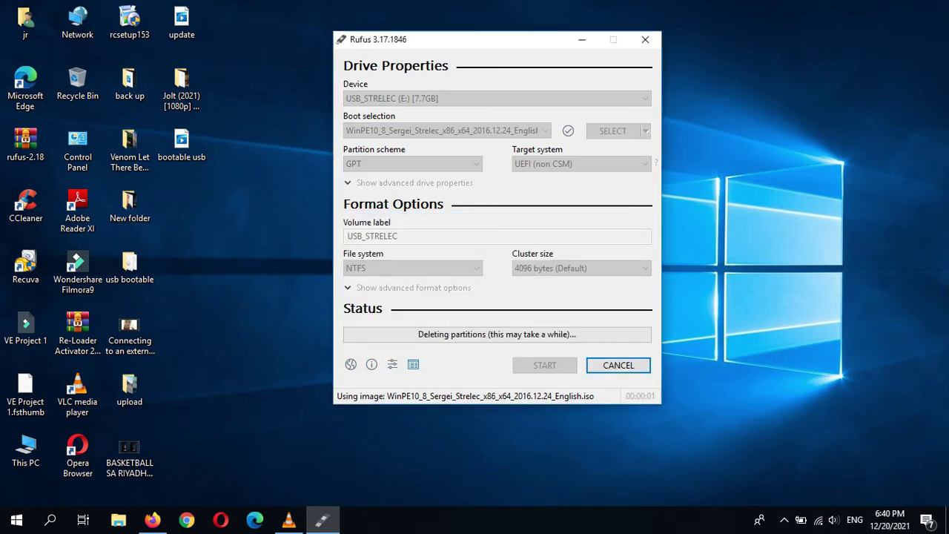
{"action": "right_click", "coordinate": [833, 179]}
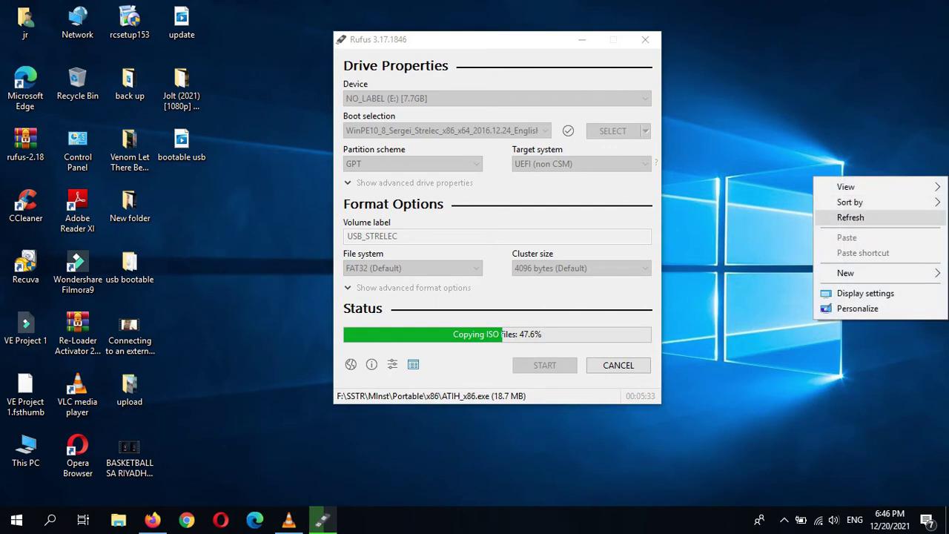
{"action": "left_click", "coordinate": [867, 214]}
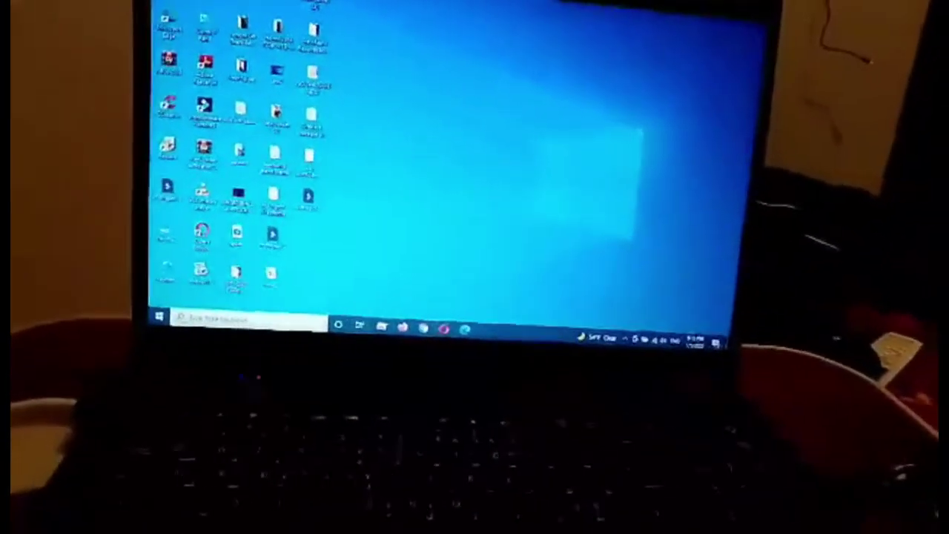
{"action": "key", "text": "super"}
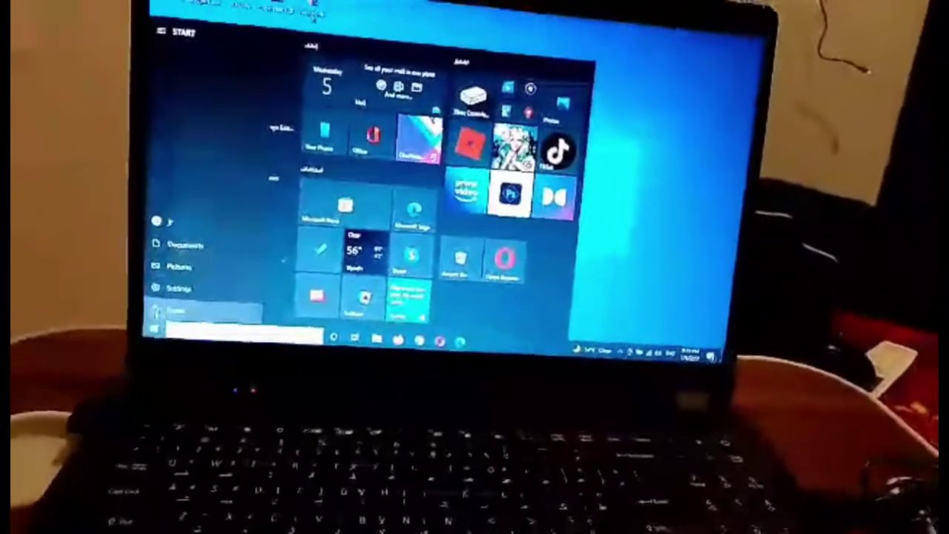
{"action": "left_click", "coordinate": [176, 308]}
{"action": "left_click", "coordinate": [196, 294]}
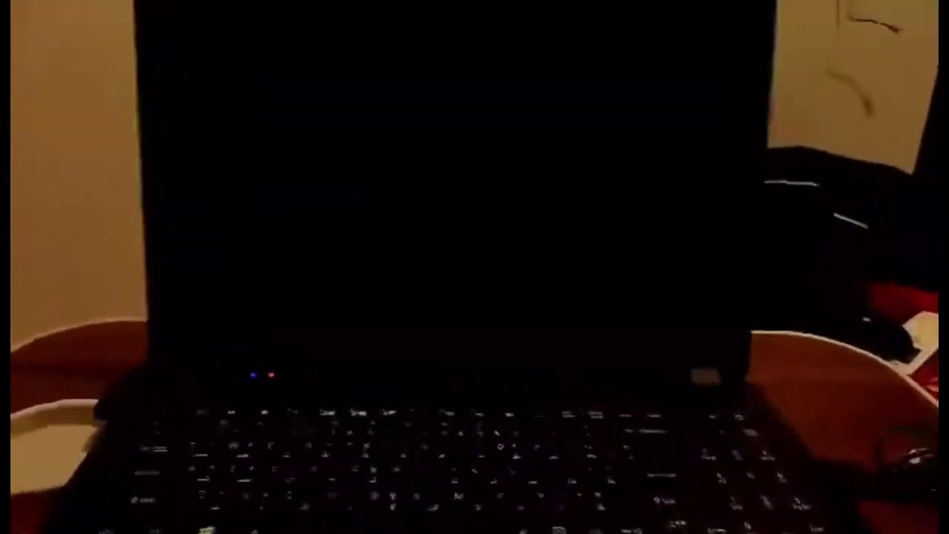